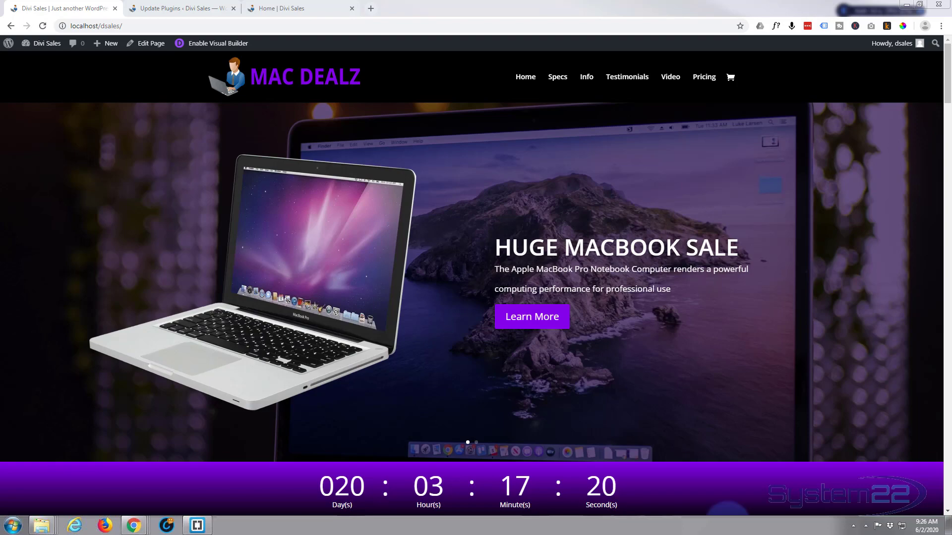
- Examine the finished Mac Dealz sales page section by section, from the hero through specs, info, testimonials and video to the pricing tables
{"action": "left_click", "coordinate": [525, 312]}
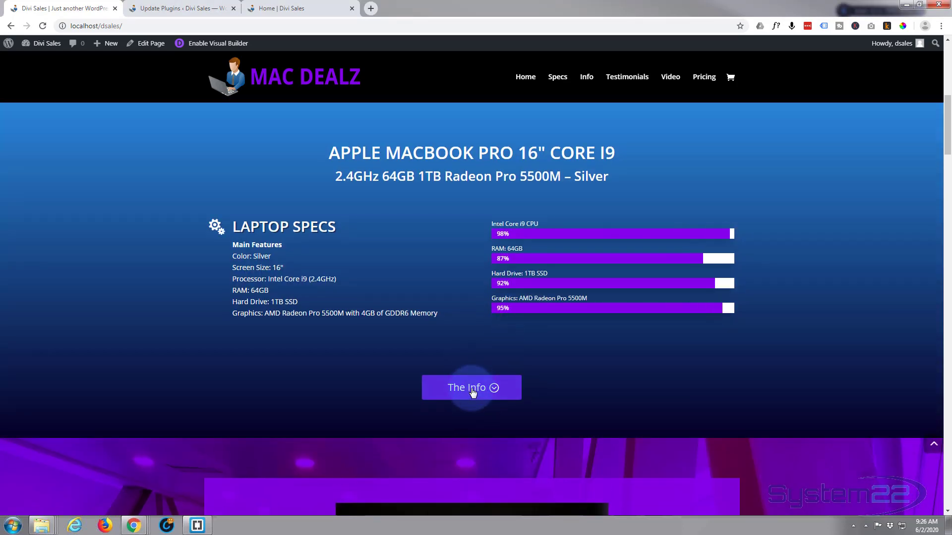
{"action": "left_click", "coordinate": [466, 388]}
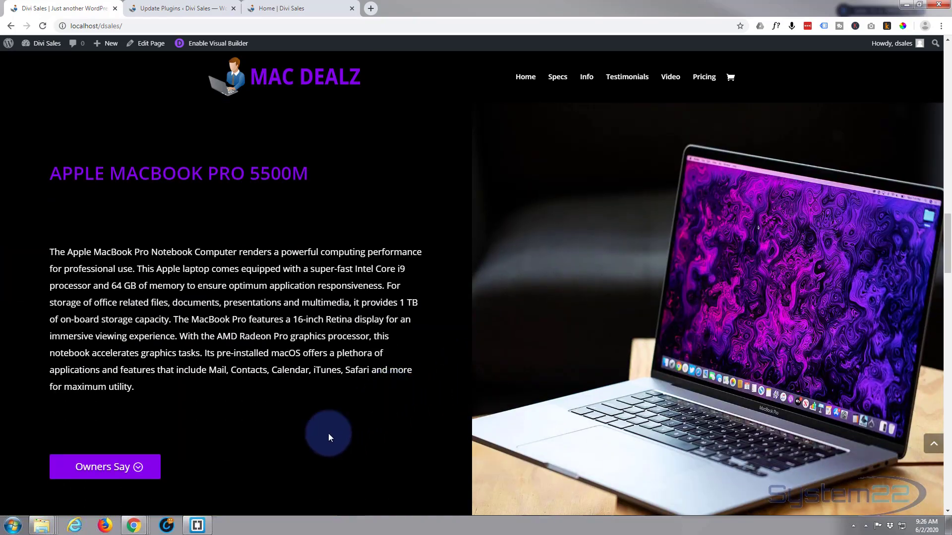
{"action": "left_click", "coordinate": [105, 468]}
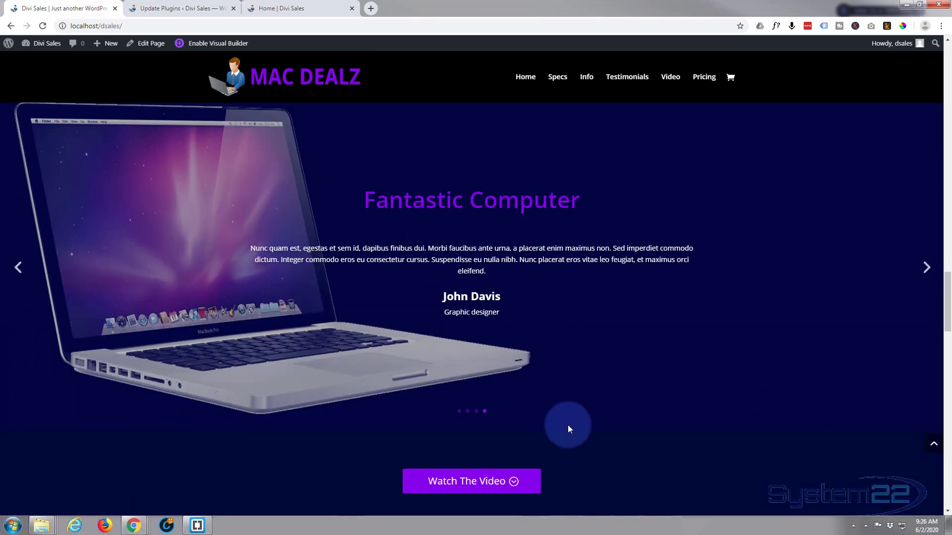
{"action": "left_click", "coordinate": [491, 480]}
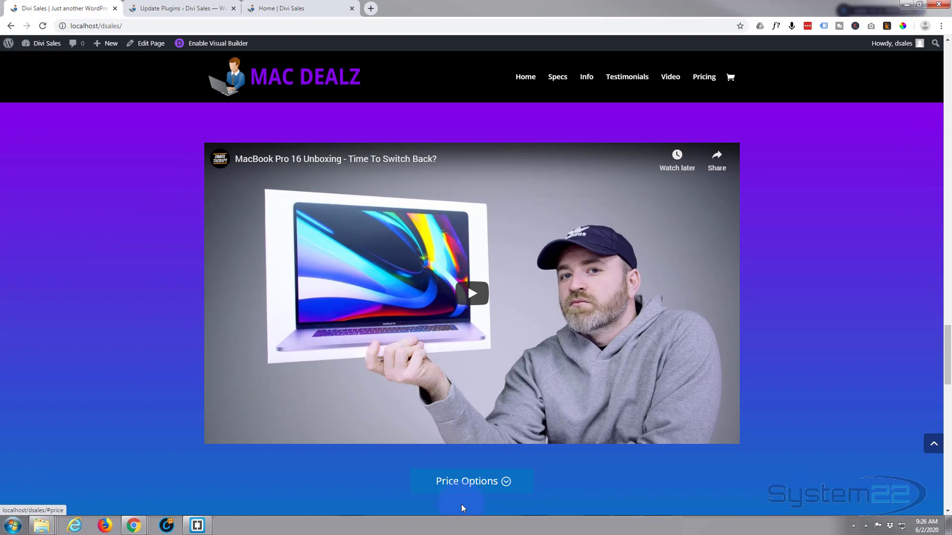
{"action": "left_click", "coordinate": [481, 484]}
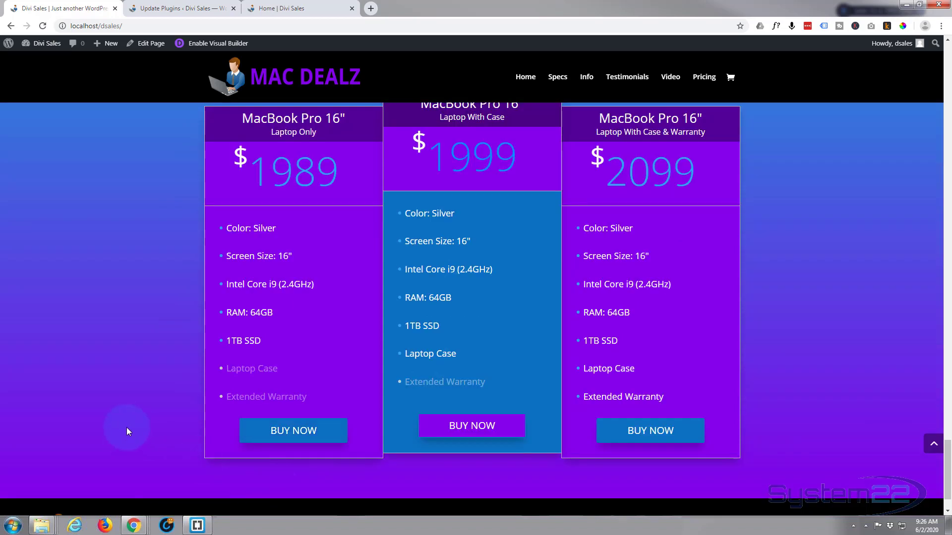
{"action": "scroll", "coordinate": [128, 429], "scroll_direction": "up", "scroll_amount": 1}
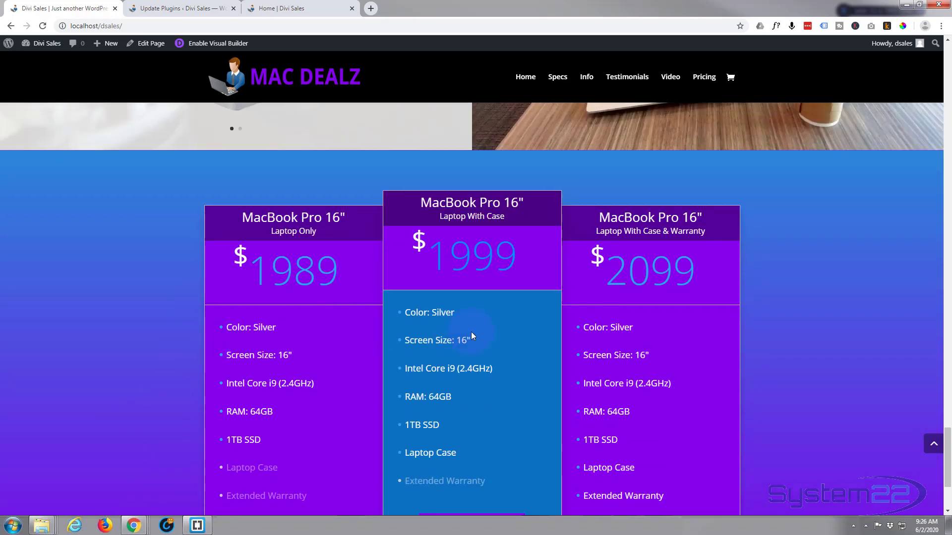
{"action": "scroll", "coordinate": [357, 362], "scroll_direction": "up", "scroll_amount": 5}
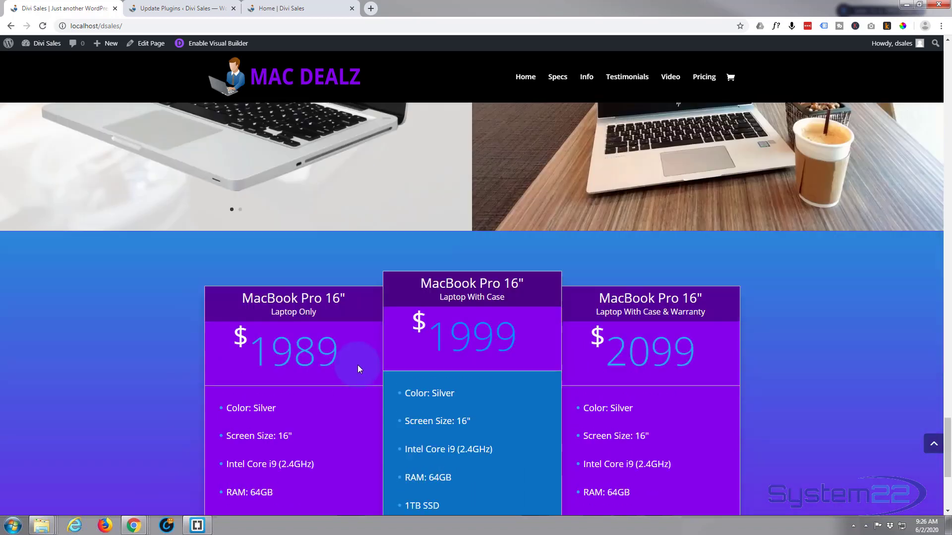
{"action": "scroll", "coordinate": [363, 369], "scroll_direction": "up", "scroll_amount": 2}
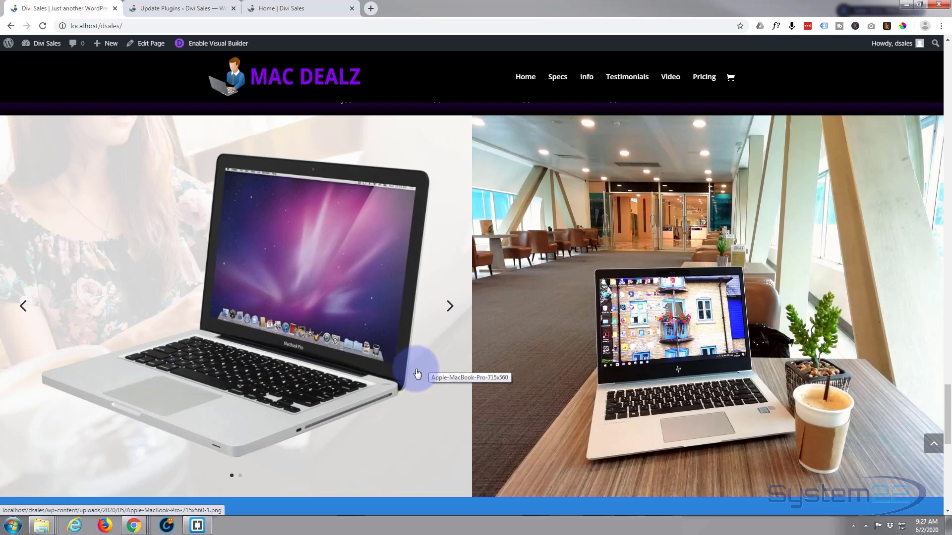
{"action": "scroll", "coordinate": [419, 375], "scroll_direction": "down", "scroll_amount": 5}
{"action": "scroll", "coordinate": [416, 372], "scroll_direction": "down", "scroll_amount": 3}
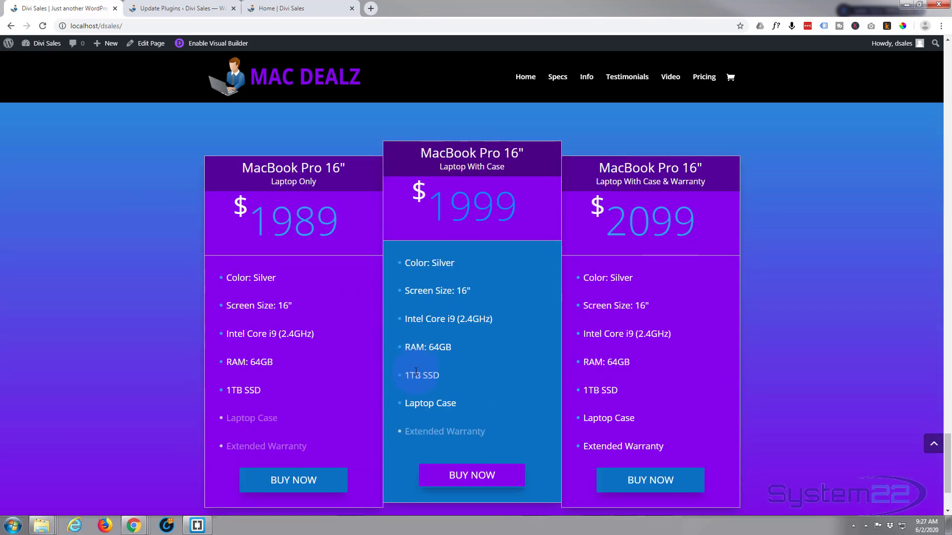
- Switch to the dsalesfunnel home page and review its sections, especially the countdown and laptop image slider area near the page's end
{"action": "left_click", "coordinate": [193, 9]}
{"action": "left_click", "coordinate": [293, 8]}
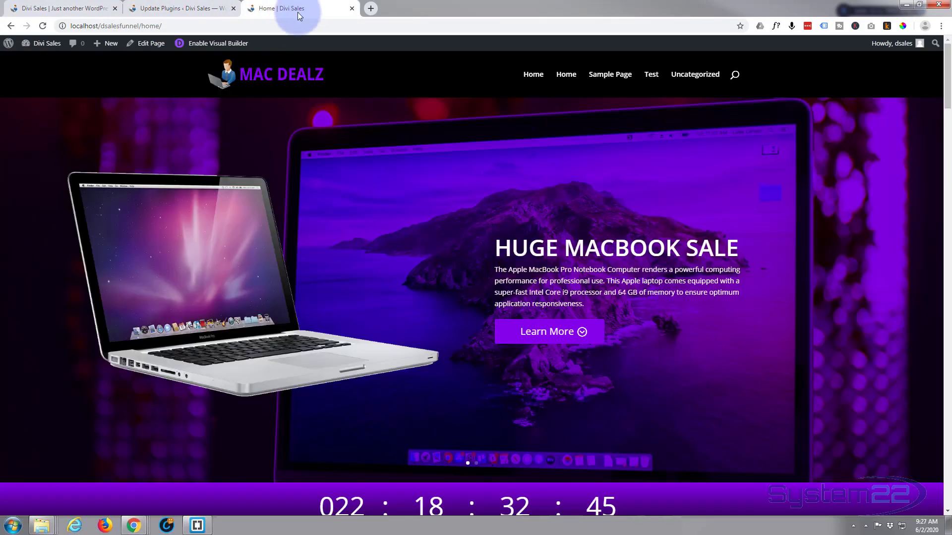
{"action": "scroll", "coordinate": [304, 299], "scroll_direction": "down", "scroll_amount": 15}
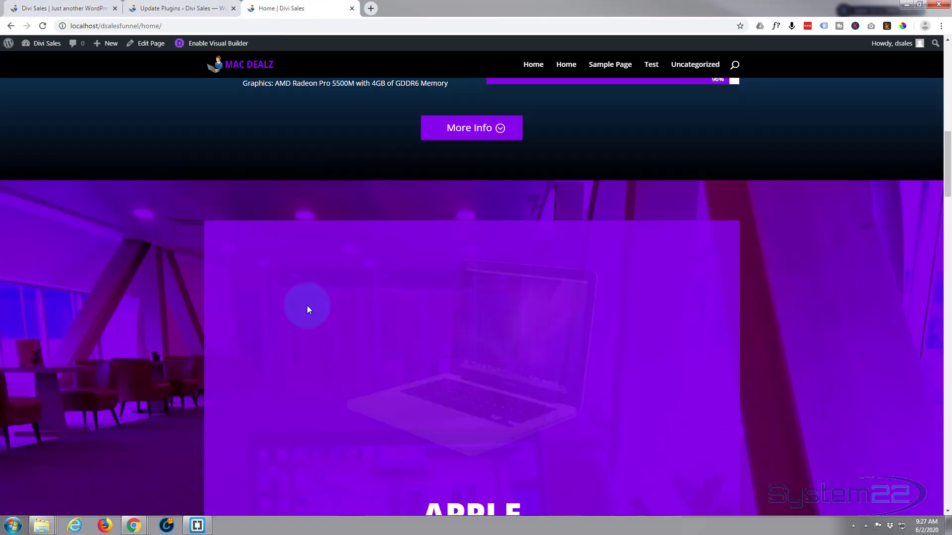
{"action": "scroll", "coordinate": [307, 310], "scroll_direction": "down", "scroll_amount": 15}
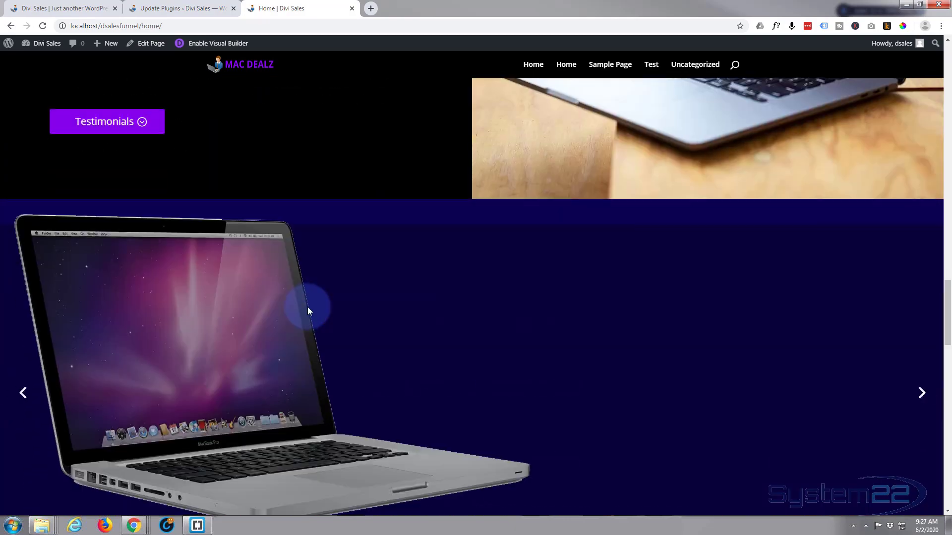
{"action": "scroll", "coordinate": [307, 309], "scroll_direction": "down", "scroll_amount": 5}
{"action": "scroll", "coordinate": [308, 311], "scroll_direction": "up", "scroll_amount": 3}
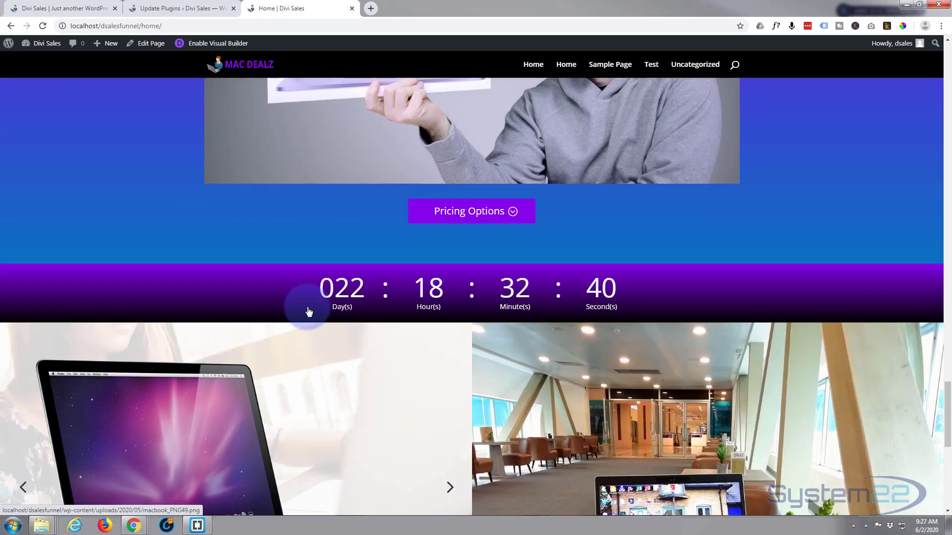
{"action": "scroll", "coordinate": [277, 300], "scroll_direction": "up", "scroll_amount": 15}
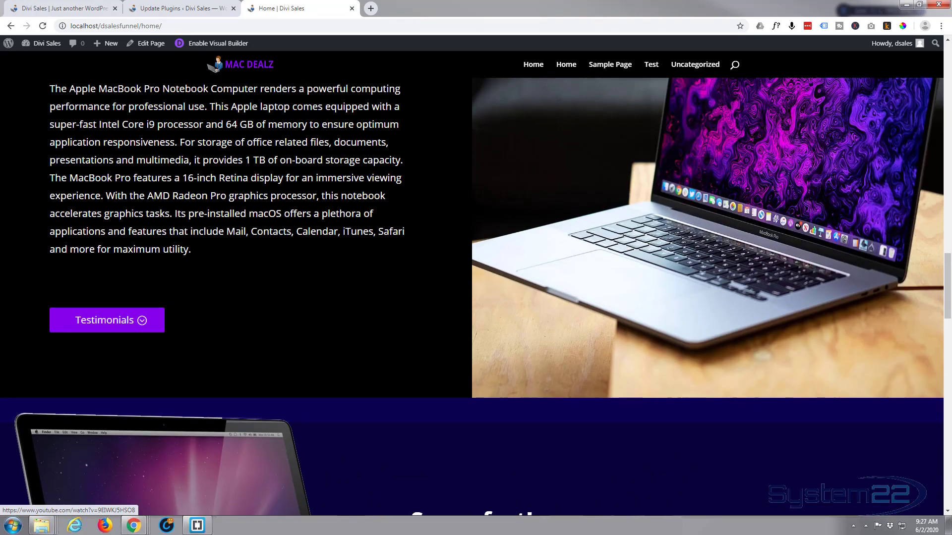
{"action": "left_click_drag", "start_coordinate": [942, 287], "coordinate": [945, 406]}
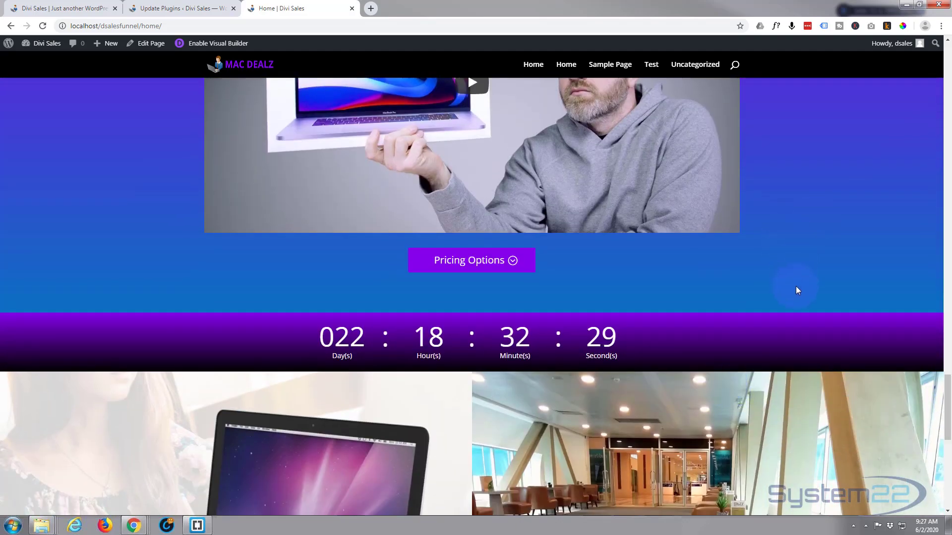
{"action": "scroll", "coordinate": [723, 308], "scroll_direction": "down", "scroll_amount": 2}
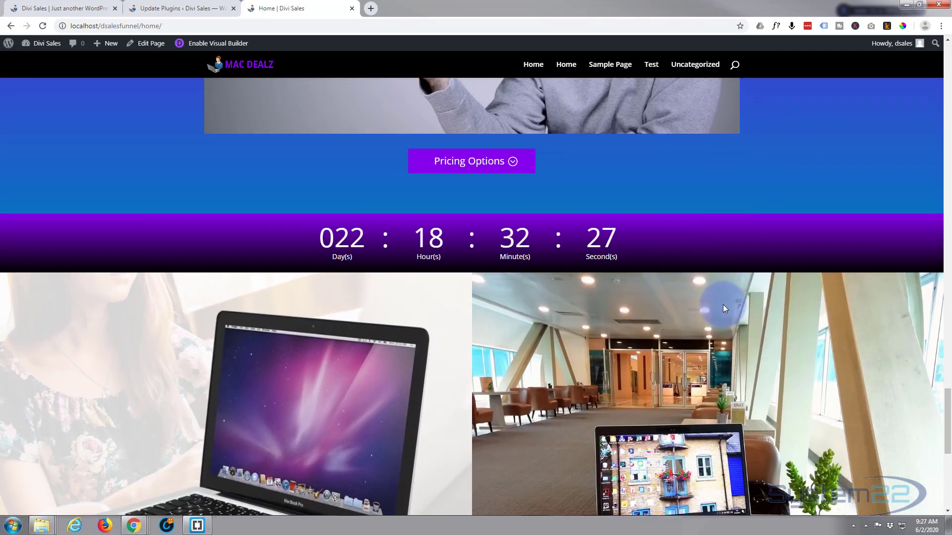
{"action": "scroll", "coordinate": [723, 305], "scroll_direction": "down", "scroll_amount": 2}
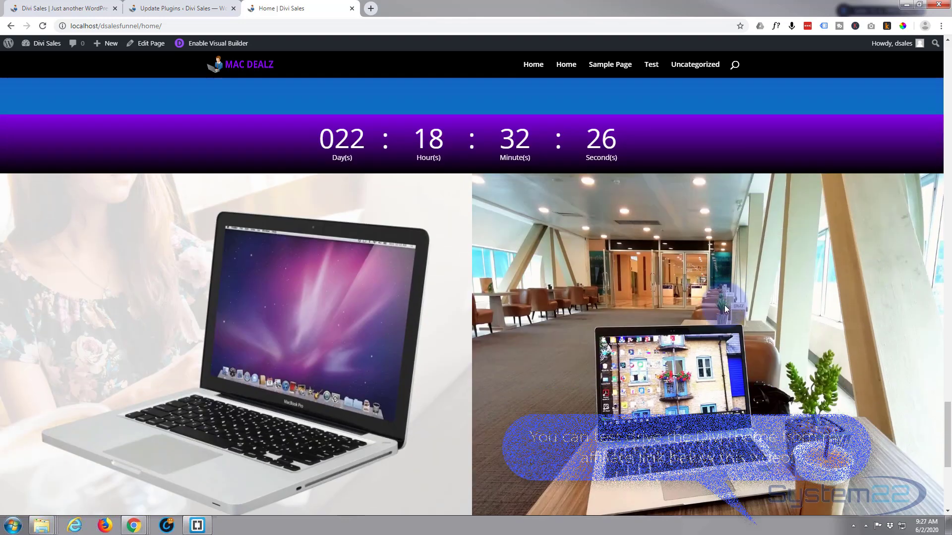
{"action": "scroll", "coordinate": [725, 303], "scroll_direction": "down", "scroll_amount": 2}
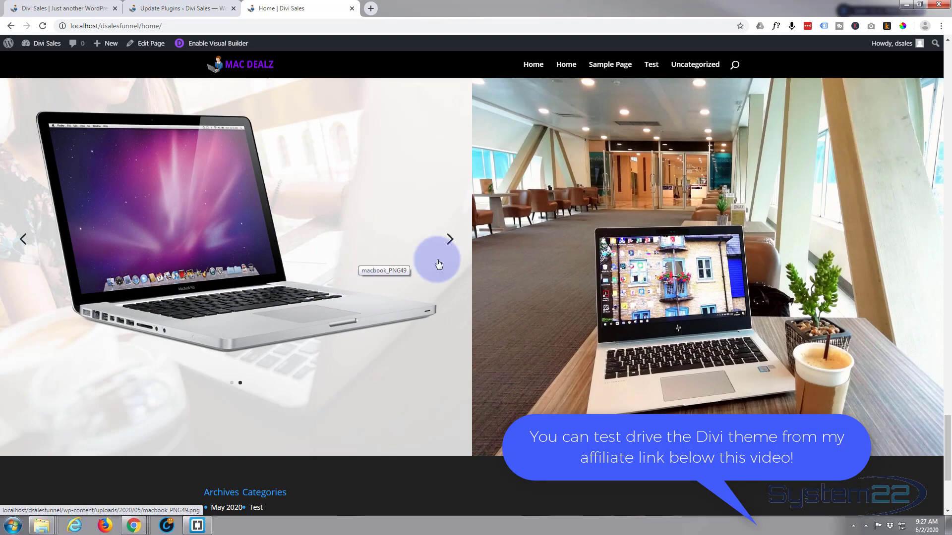
{"action": "scroll", "coordinate": [586, 280], "scroll_direction": "up", "scroll_amount": 1}
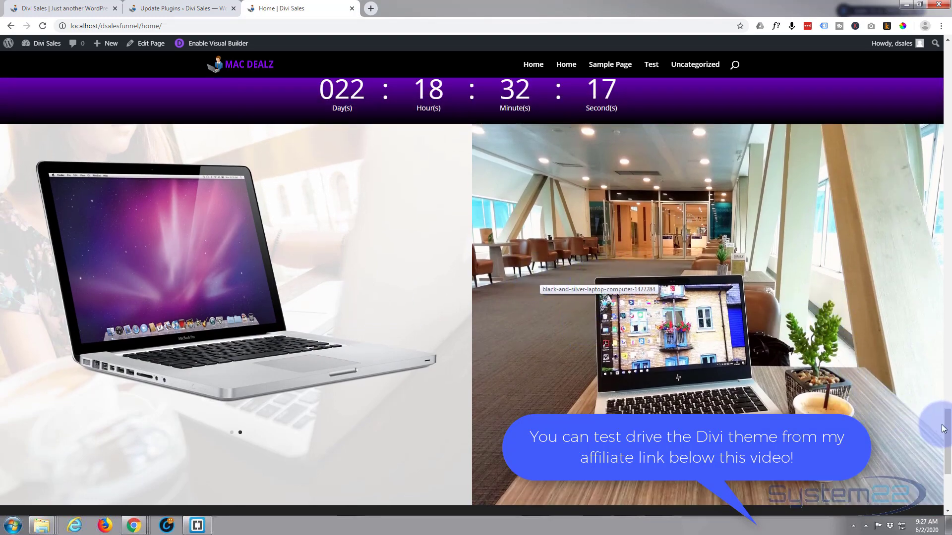
{"action": "left_click_drag", "start_coordinate": [950, 432], "coordinate": [927, 242]}
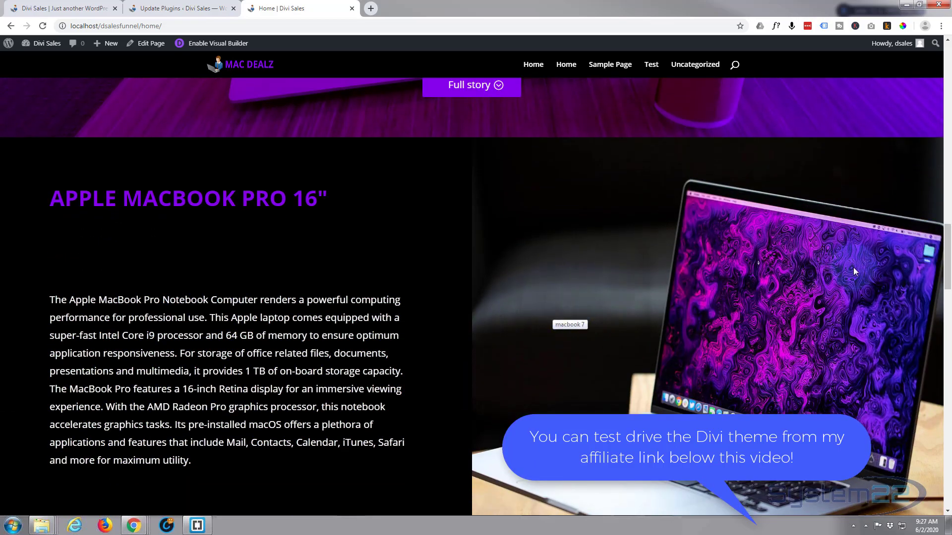
{"action": "left_click_drag", "start_coordinate": [950, 274], "coordinate": [744, 414]}
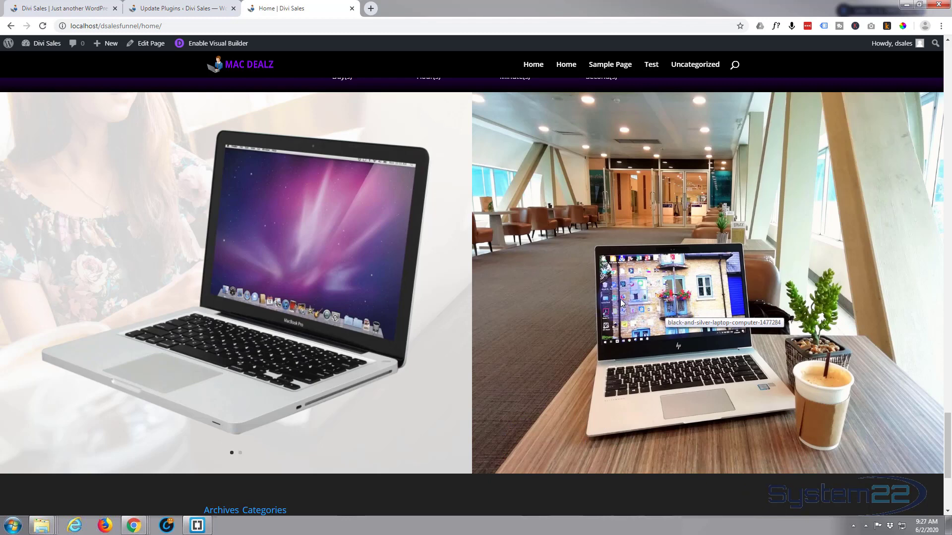
{"action": "scroll", "coordinate": [647, 283], "scroll_direction": "up", "scroll_amount": 1}
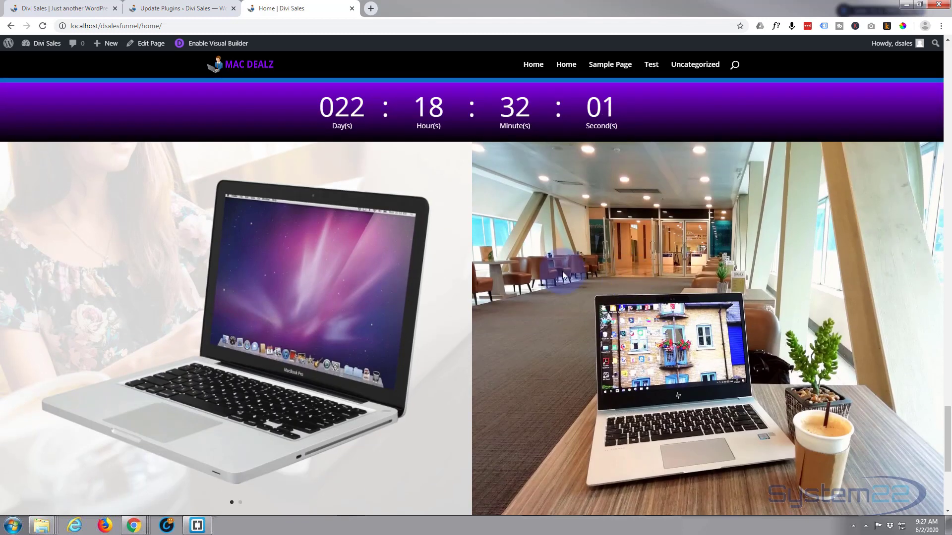
{"action": "scroll", "coordinate": [564, 269], "scroll_direction": "down", "scroll_amount": 1}
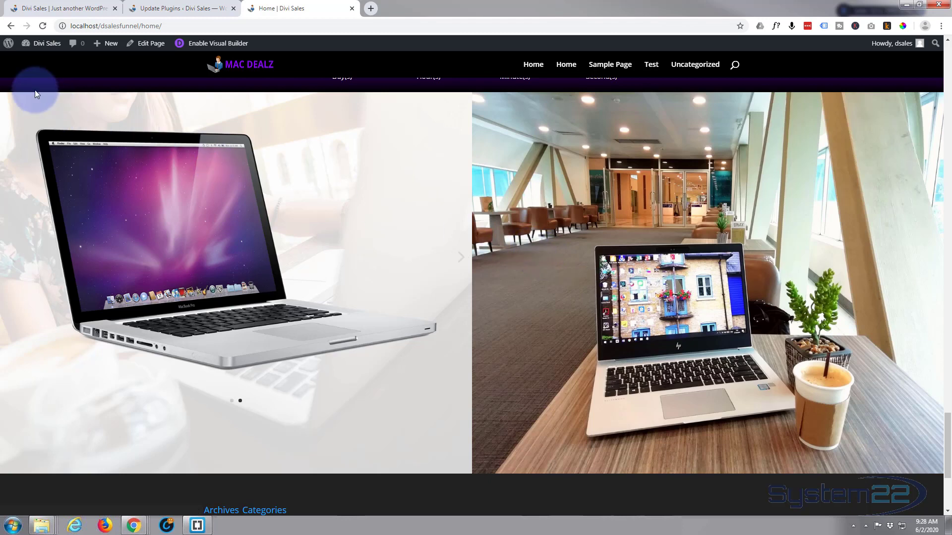
- Delete the Akismet Anti-Spam and Hello Dolly plugins from the dsalesfunnel site
{"action": "left_click", "coordinate": [180, 10]}
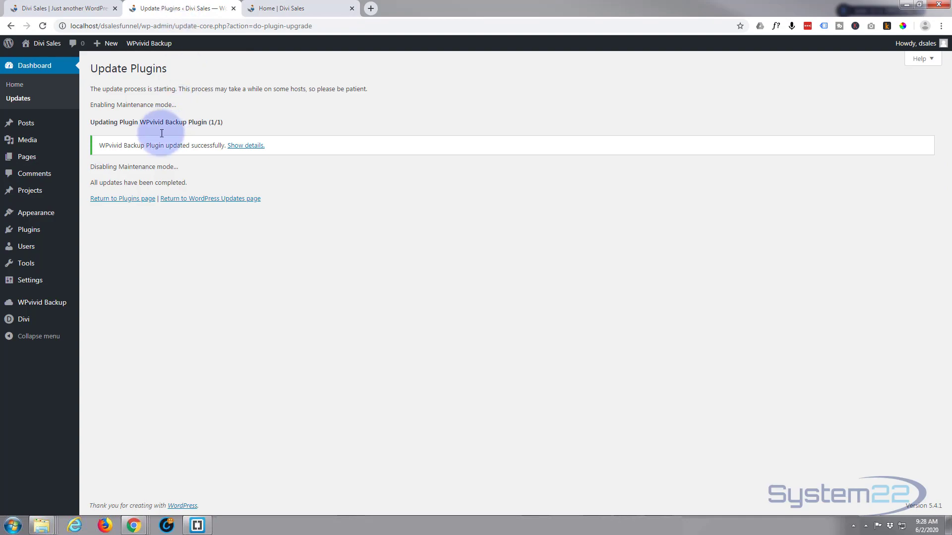
{"action": "mouse_move", "coordinate": [31, 217]}
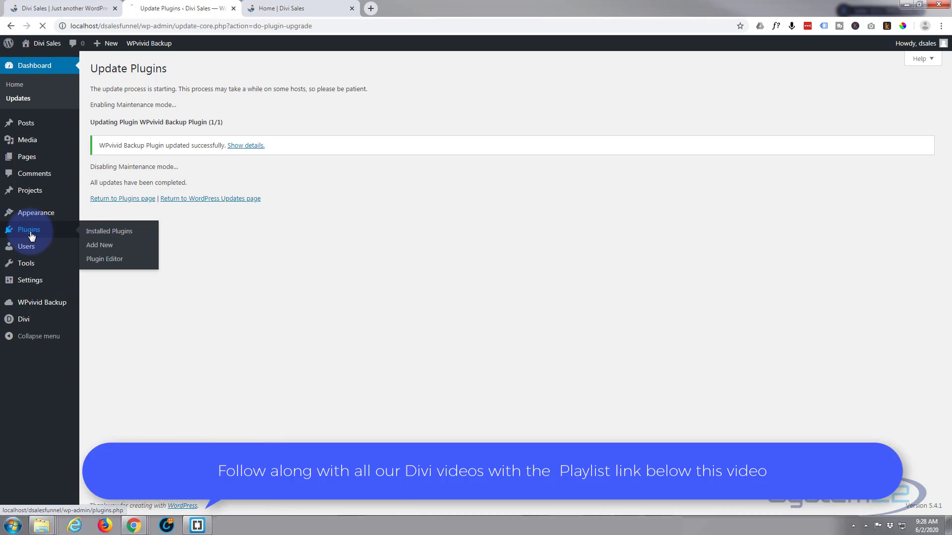
{"action": "left_click", "coordinate": [32, 236]}
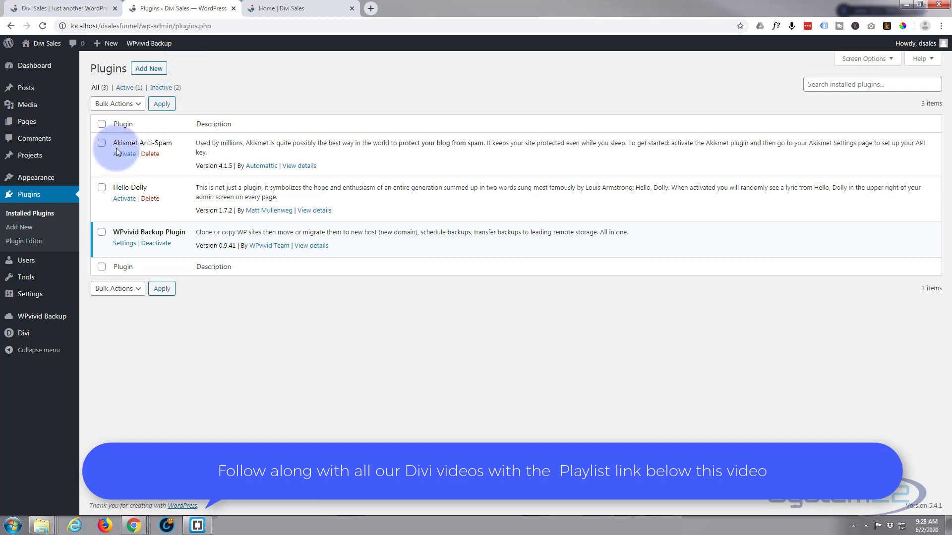
{"action": "left_click", "coordinate": [150, 154]}
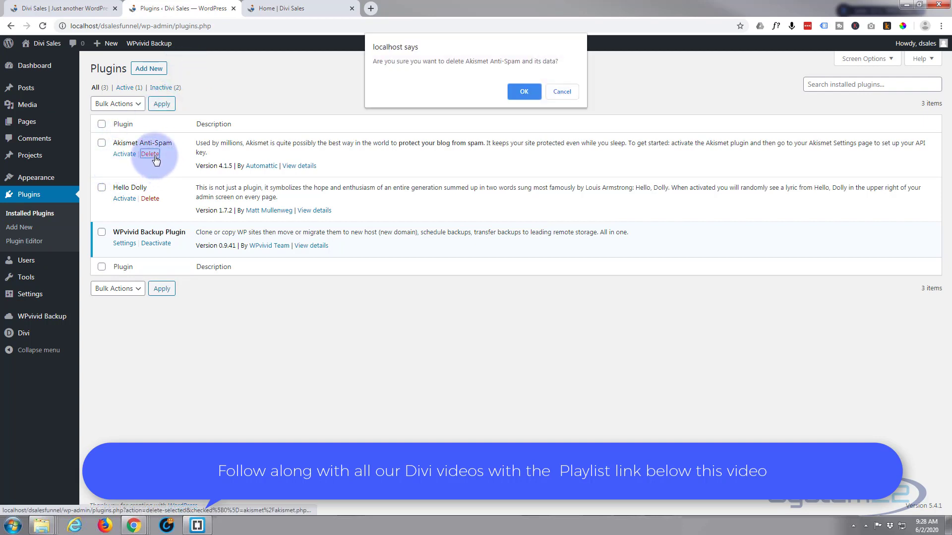
{"action": "left_click", "coordinate": [523, 92]}
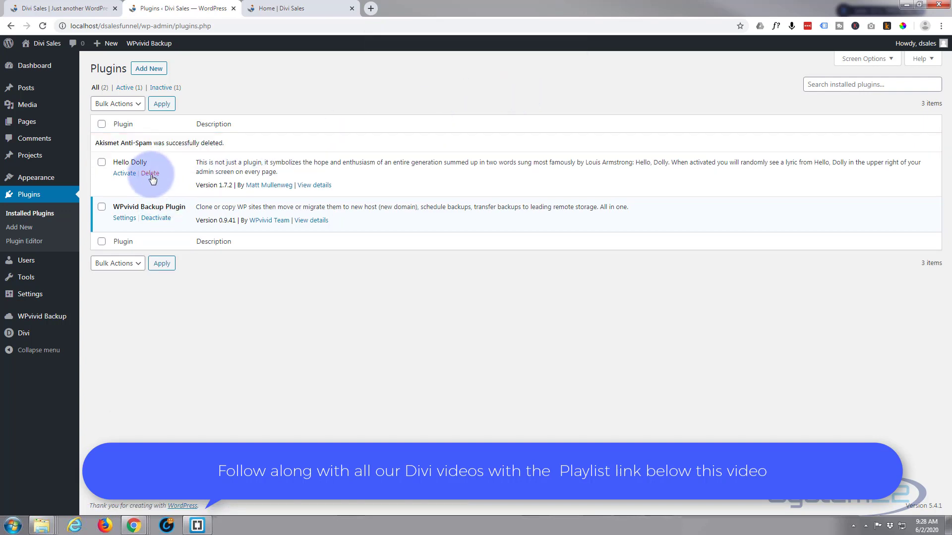
{"action": "left_click", "coordinate": [149, 173]}
{"action": "left_click", "coordinate": [531, 83]}
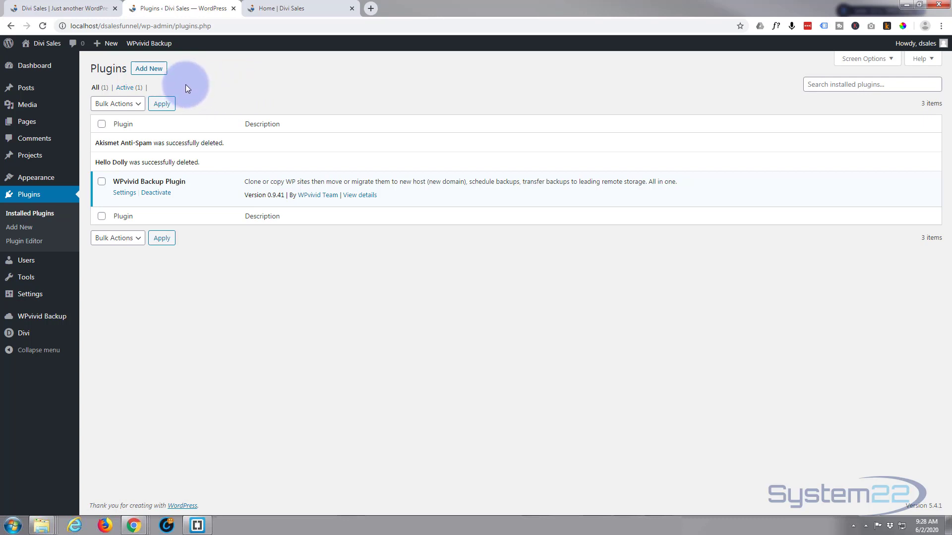
- Search the plugin directory for "woocommerce", then install and activate the WooCommerce plugin
{"action": "left_click", "coordinate": [147, 71]}
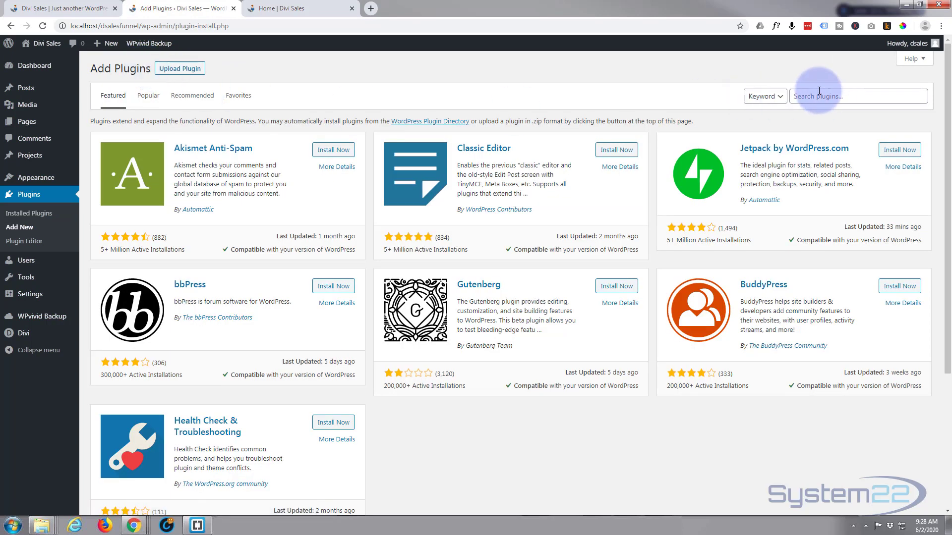
{"action": "left_click", "coordinate": [819, 92]}
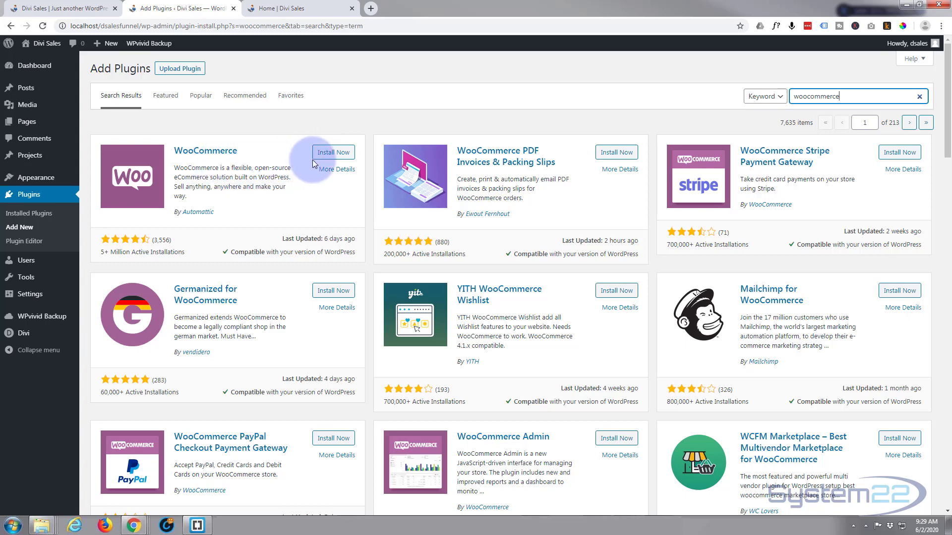
{"action": "left_click", "coordinate": [330, 155]}
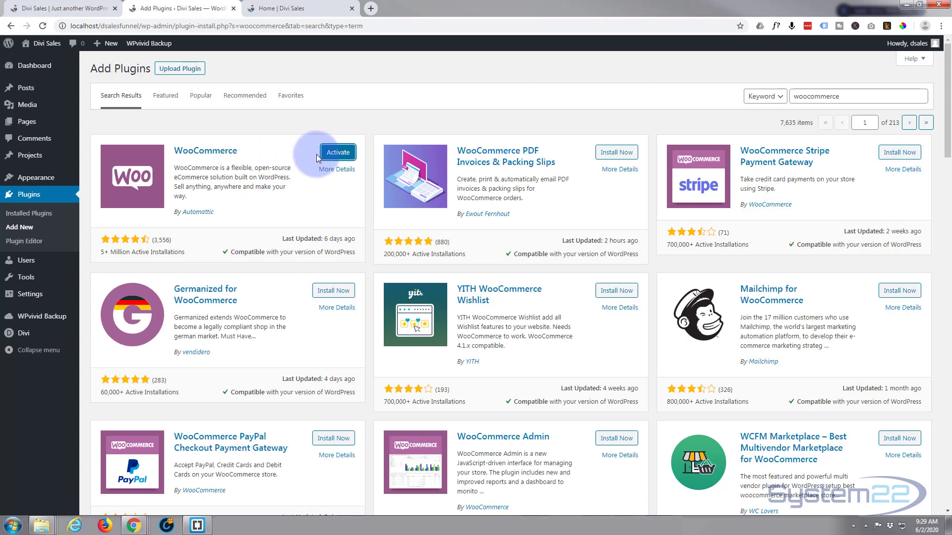
{"action": "left_click", "coordinate": [334, 159]}
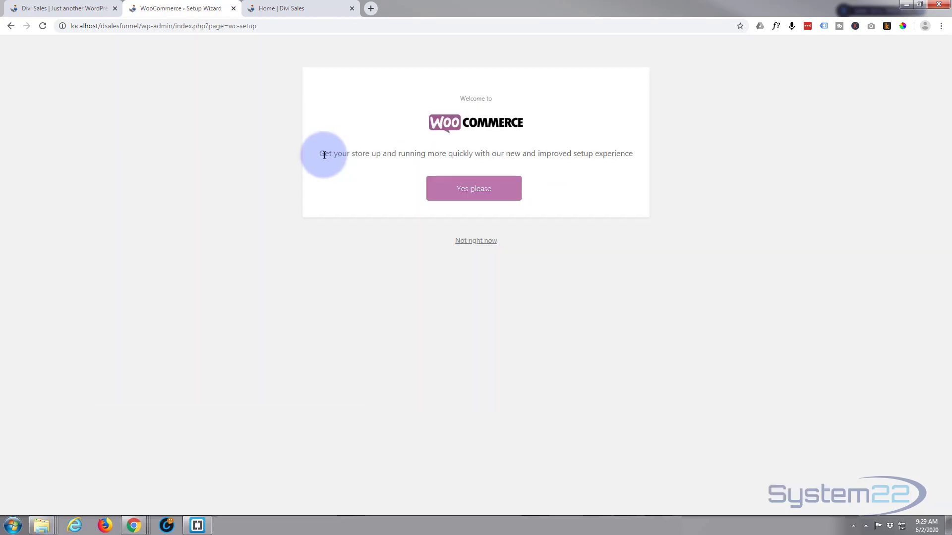
- Start the WooCommerce setup wizard and fill in the store's street address, city and post code, with United States (US) -- Alabama as the region
{"action": "left_click", "coordinate": [472, 193]}
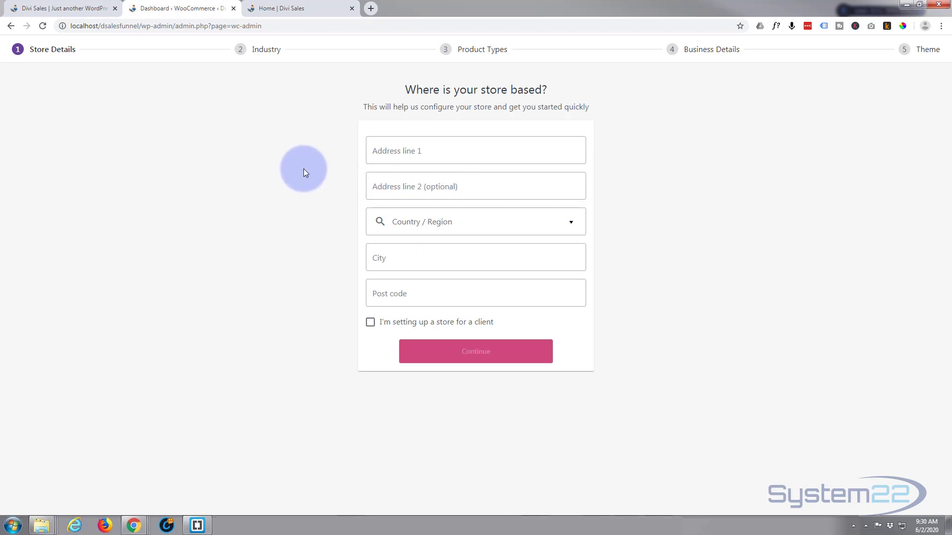
{"action": "left_click", "coordinate": [398, 150]}
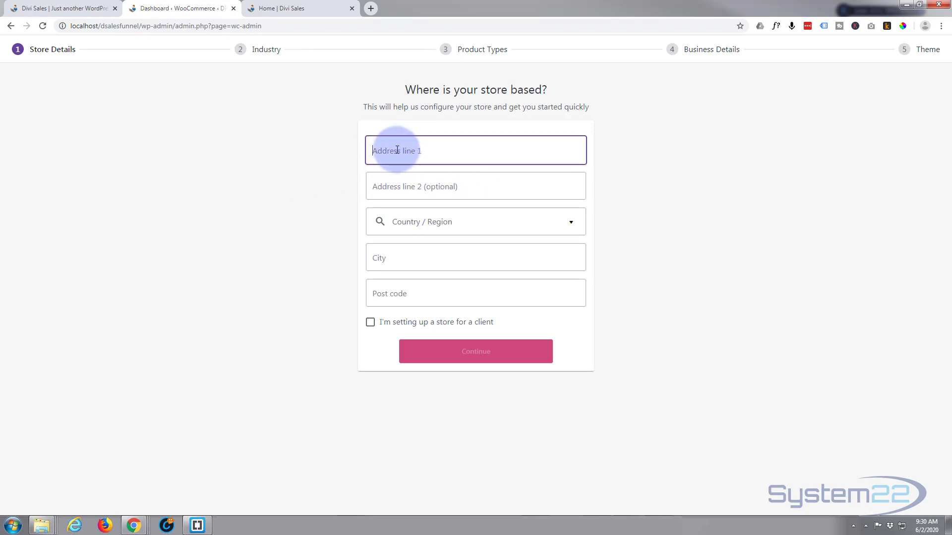
{"action": "type", "text": "123 my Street"}
{"action": "left_click", "coordinate": [428, 221]}
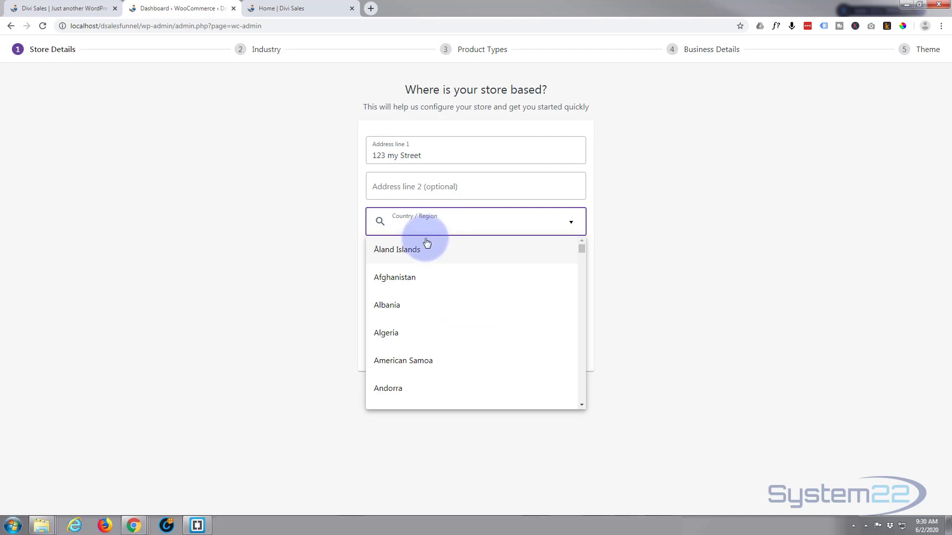
{"action": "type", "text": "unit"}
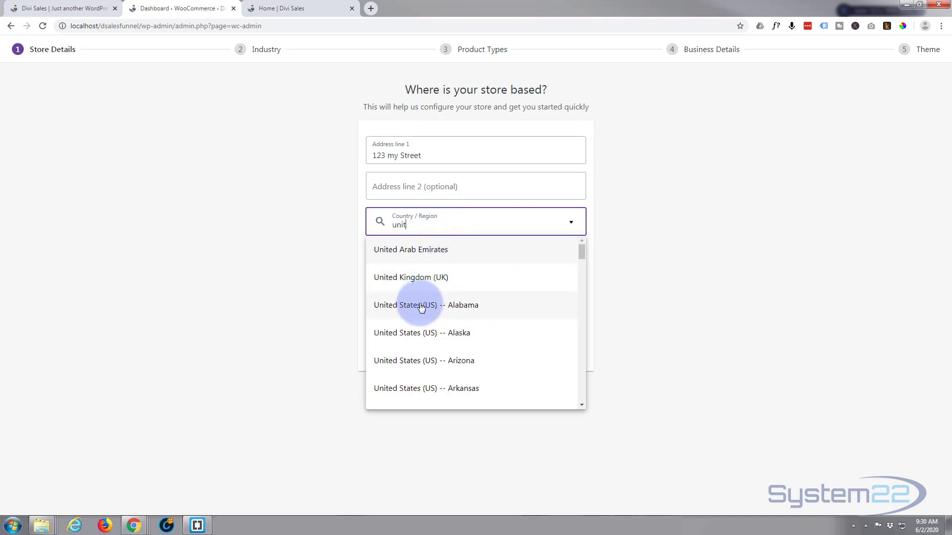
{"action": "left_click", "coordinate": [451, 308]}
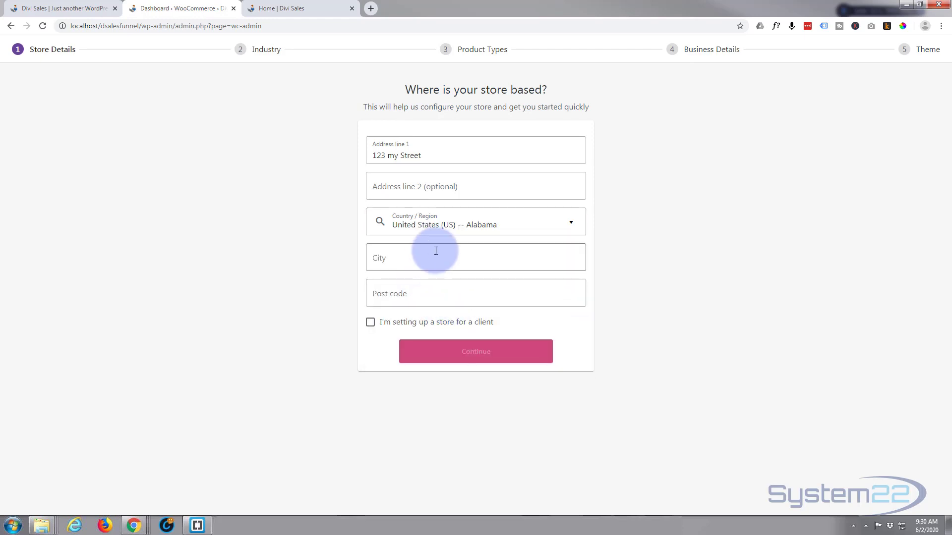
{"action": "left_click", "coordinate": [436, 252]}
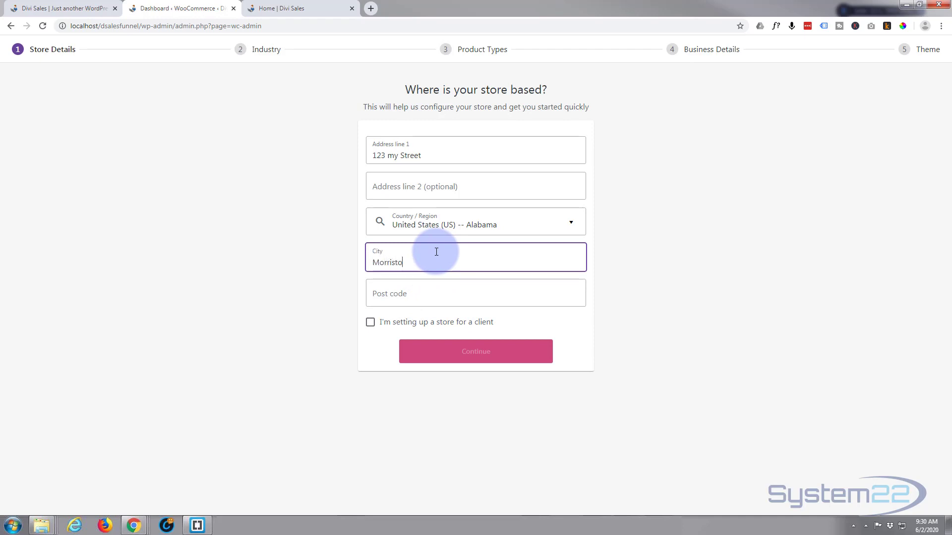
{"action": "left_click", "coordinate": [386, 288]}
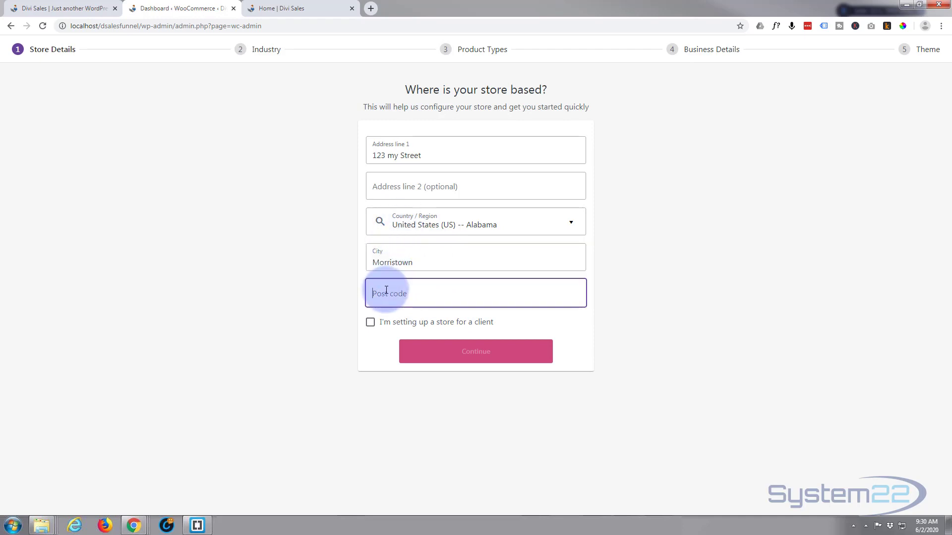
{"action": "type", "text": "32145"}
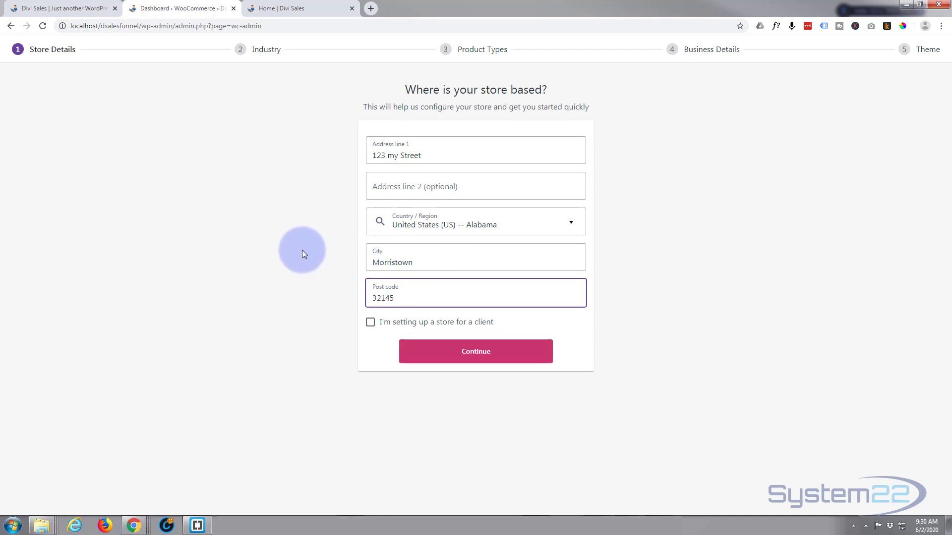
- Submit the store details with usage tracking left unchecked
{"action": "left_click", "coordinate": [462, 356]}
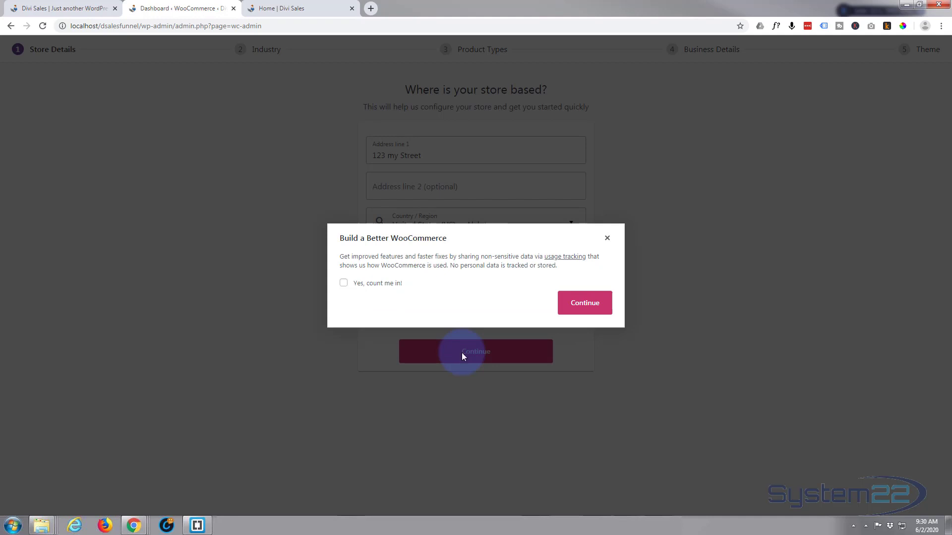
{"action": "left_click", "coordinate": [344, 283]}
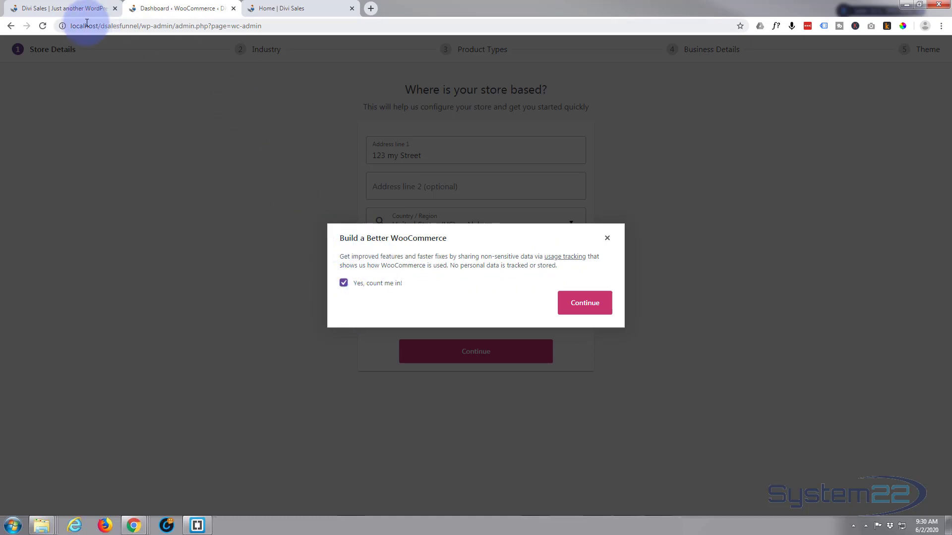
{"action": "left_click", "coordinate": [345, 283]}
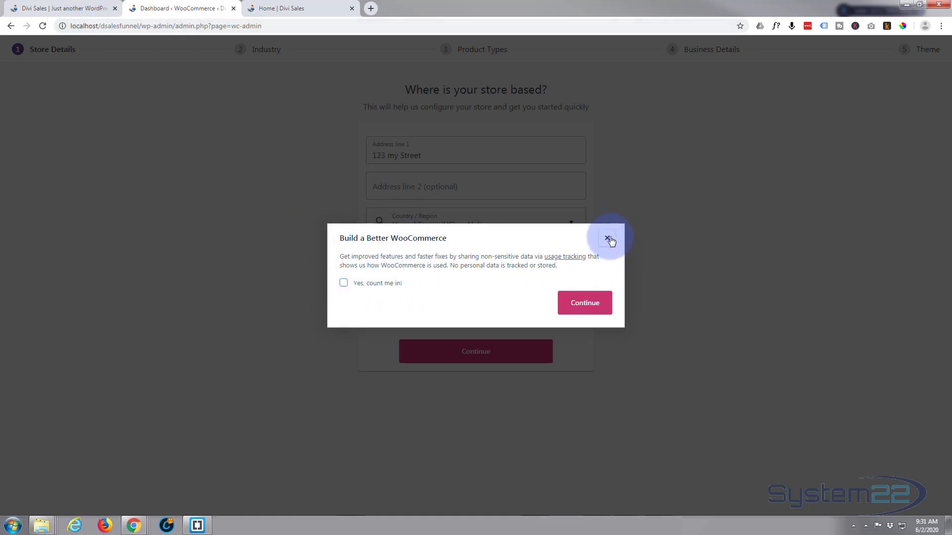
{"action": "left_click", "coordinate": [595, 308]}
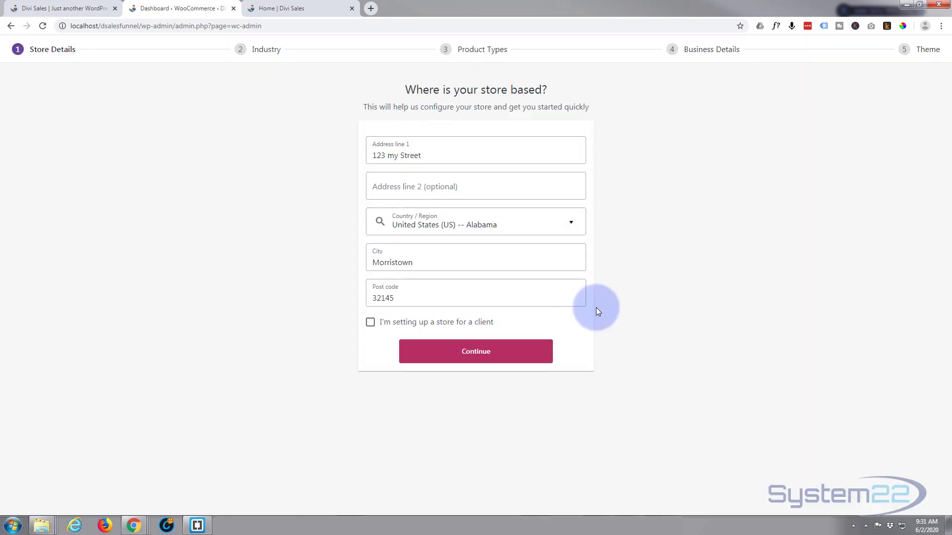
{"action": "left_click", "coordinate": [483, 351]}
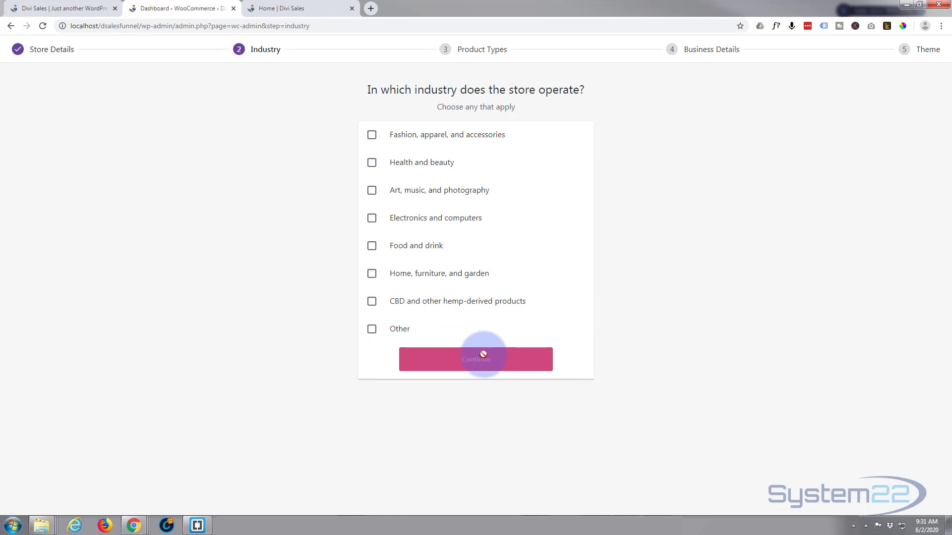
- Choose Electronics and computers as the store's industry and Physical products as the product type
{"action": "left_click", "coordinate": [372, 218]}
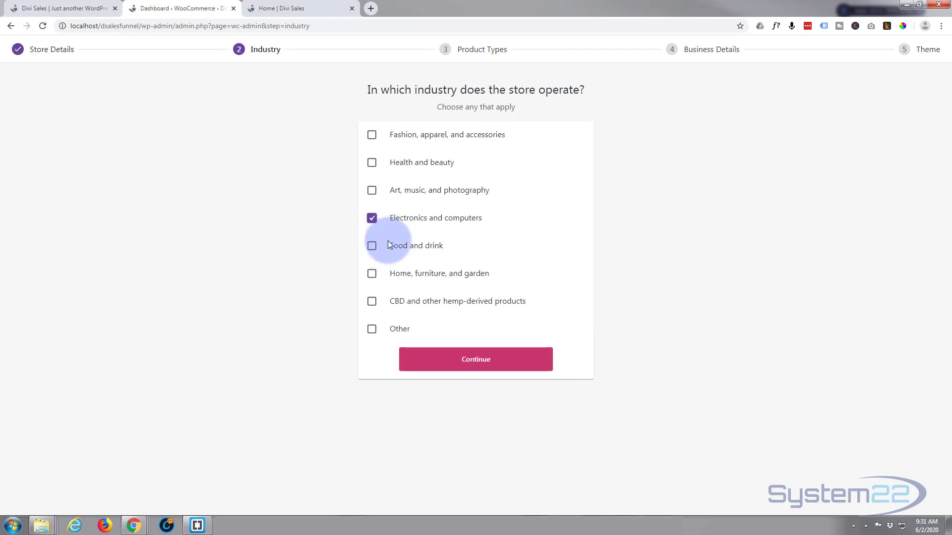
{"action": "left_click", "coordinate": [483, 361]}
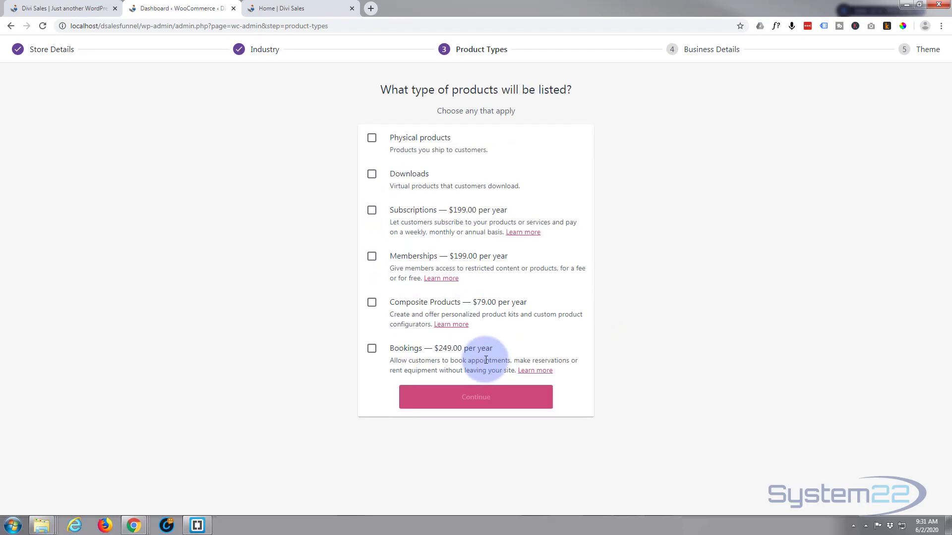
{"action": "left_click", "coordinate": [373, 139]}
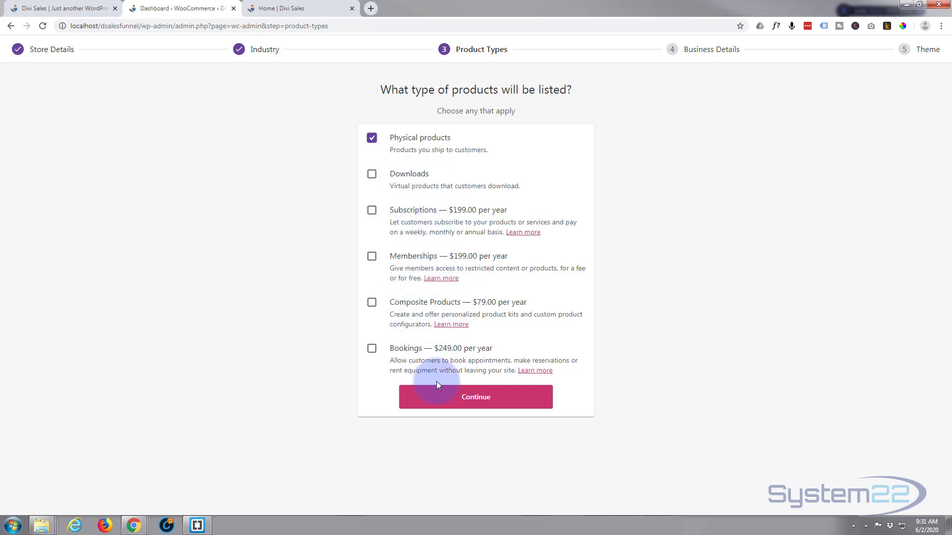
{"action": "left_click", "coordinate": [484, 401]}
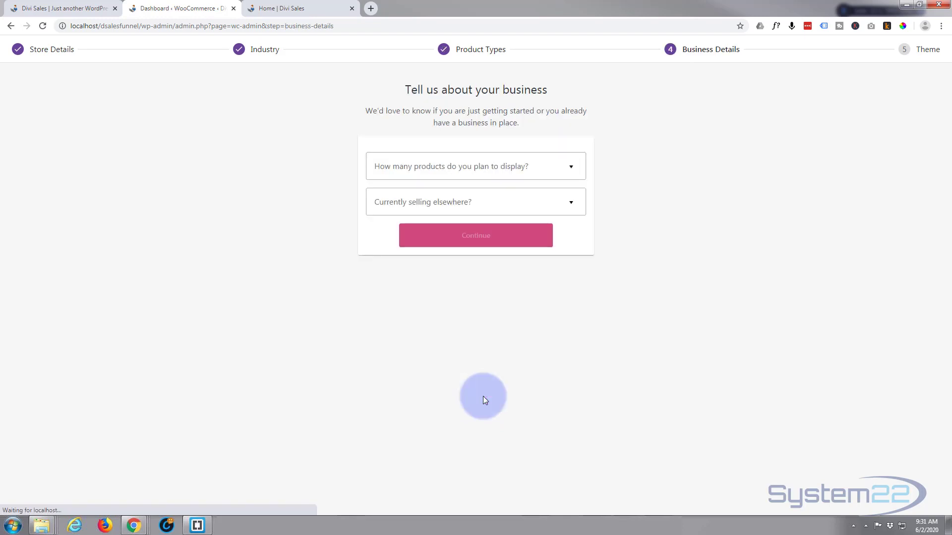
- Set the number of products to display to 1 - 10 and answer No to currently selling elsewhere
{"action": "left_click", "coordinate": [571, 168]}
{"action": "left_click", "coordinate": [421, 221]}
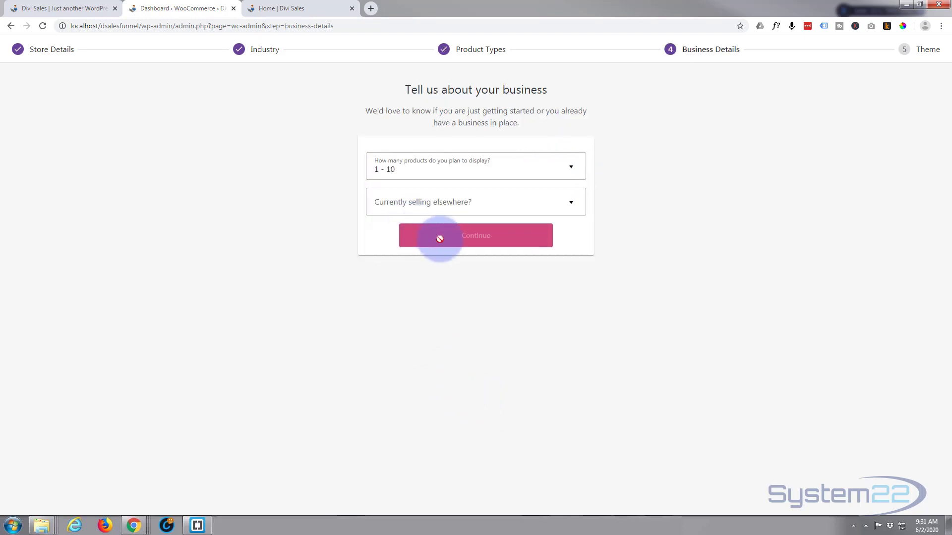
{"action": "left_click", "coordinate": [571, 203]}
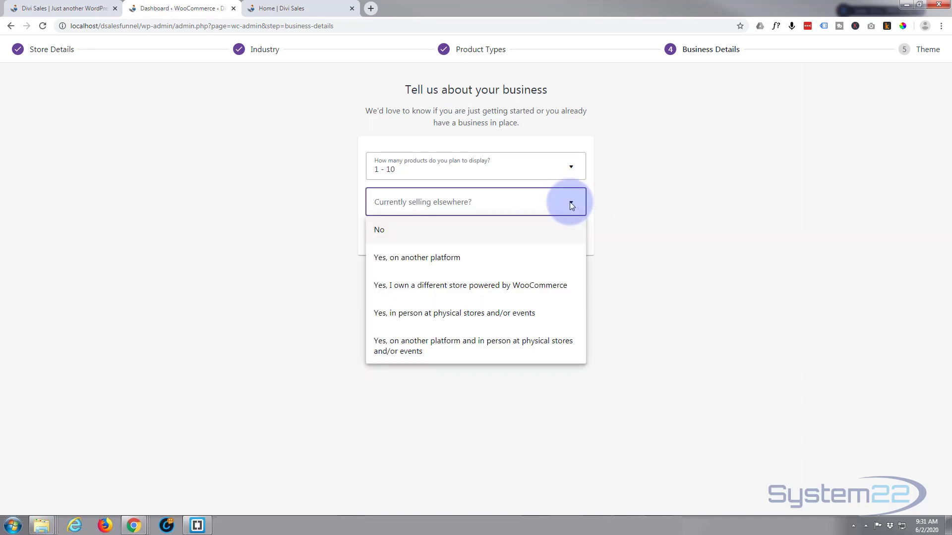
{"action": "left_click", "coordinate": [383, 235]}
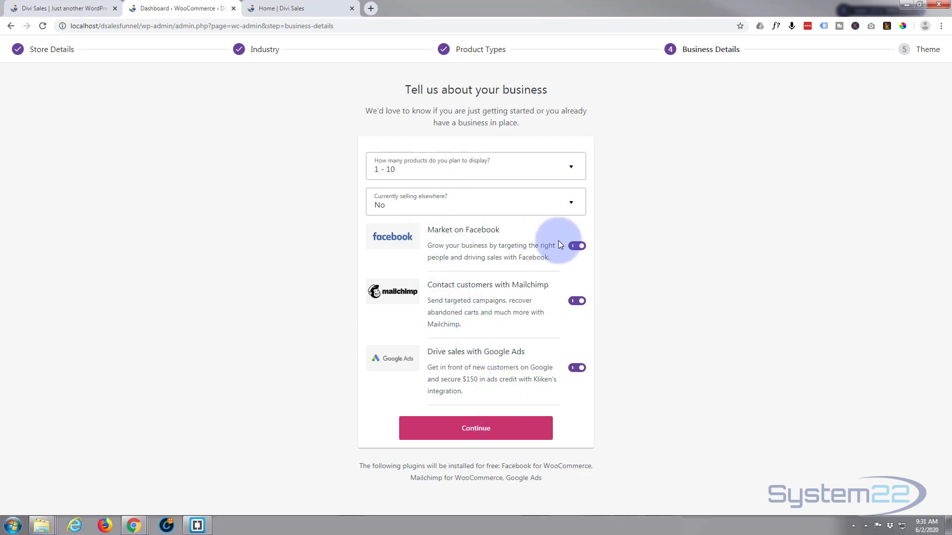
- Turn off the Facebook, Mailchimp and Google Ads marketing extensions and submit the business details
{"action": "left_click", "coordinate": [575, 246]}
{"action": "left_click", "coordinate": [576, 301]}
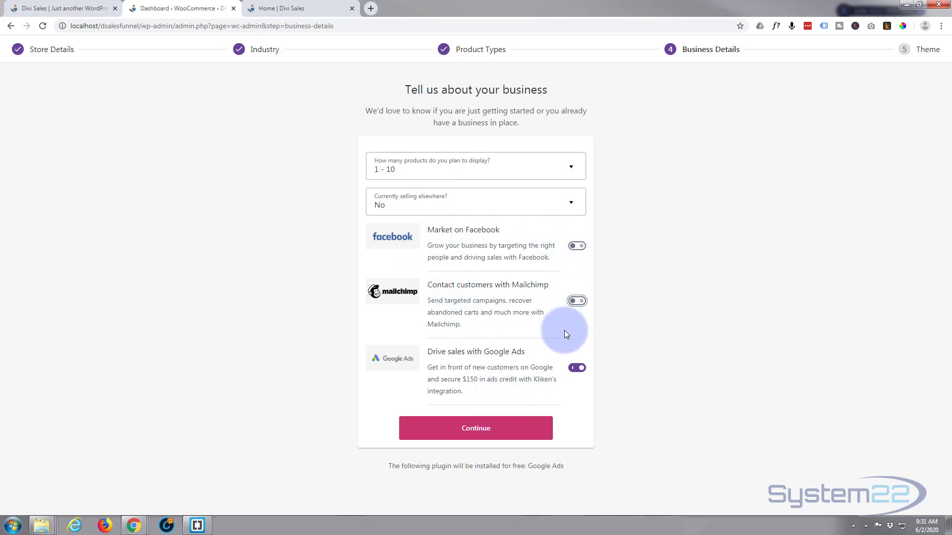
{"action": "left_click", "coordinate": [575, 368]}
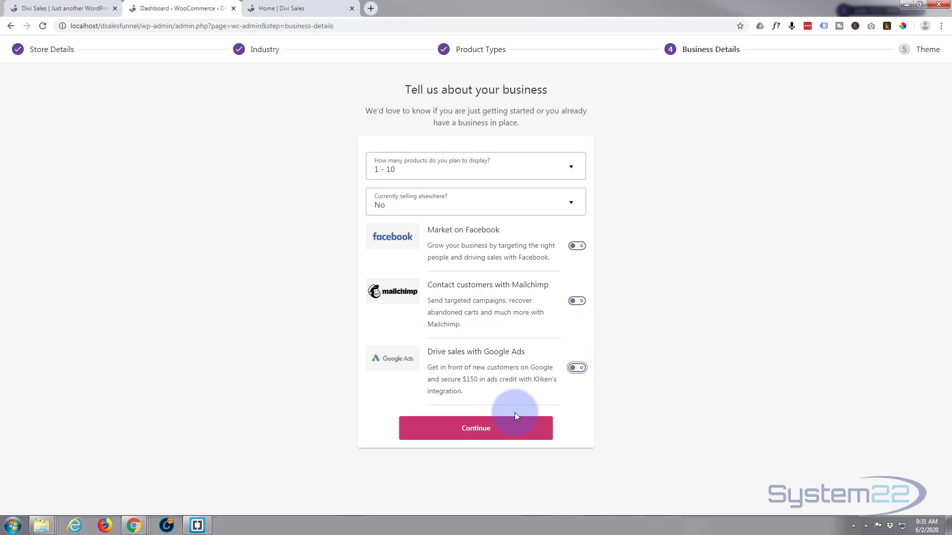
{"action": "left_click", "coordinate": [489, 433]}
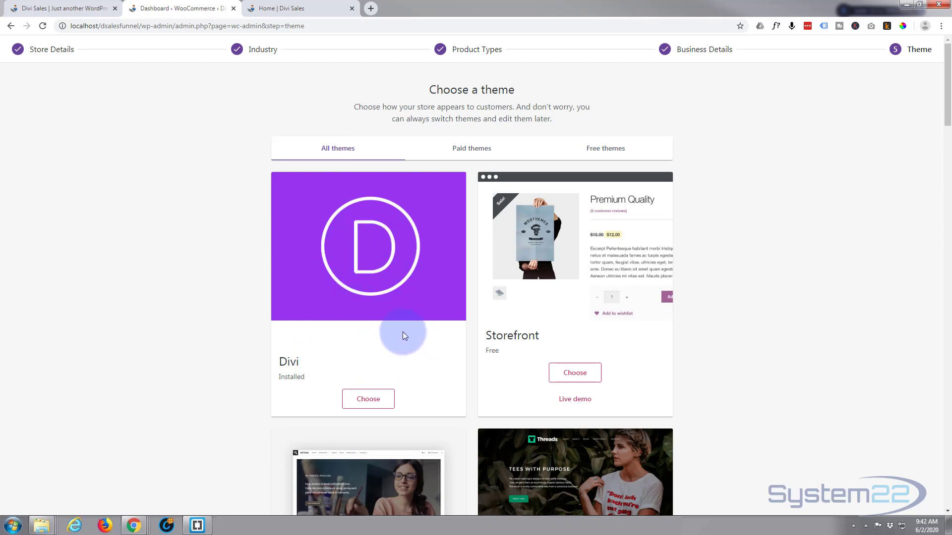
- Close the setup wizard at the theme choice and open the site's WordPress dashboard in a new browser tab placed before the home page
{"action": "left_click", "coordinate": [233, 8]}
{"action": "mouse_move", "coordinate": [30, 49]}
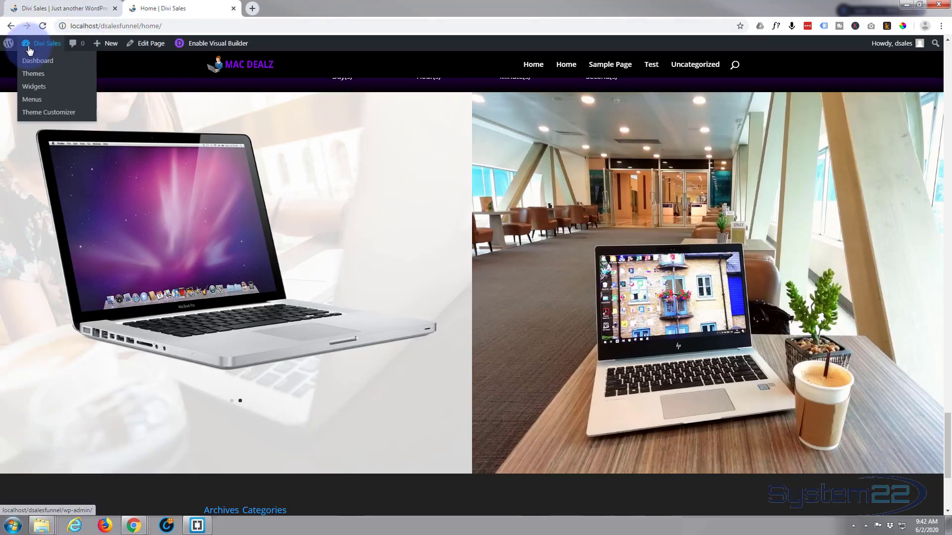
{"action": "left_click", "coordinate": [34, 62], "text": "ctrl"}
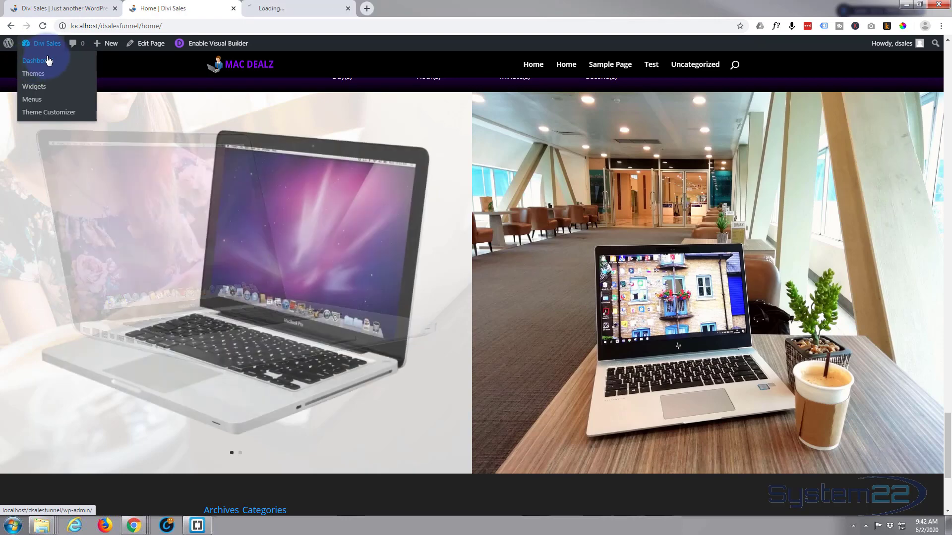
{"action": "left_click_drag", "start_coordinate": [285, 10], "coordinate": [171, 15]}
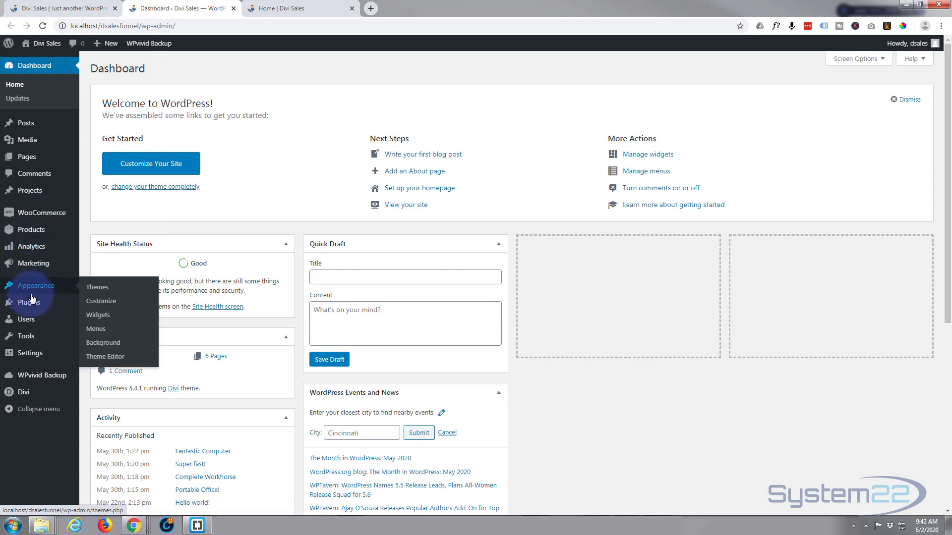
- Skip the store setup from the WooCommerce settings and continue past the welcome dialog to the setup task list
{"action": "mouse_move", "coordinate": [38, 212]}
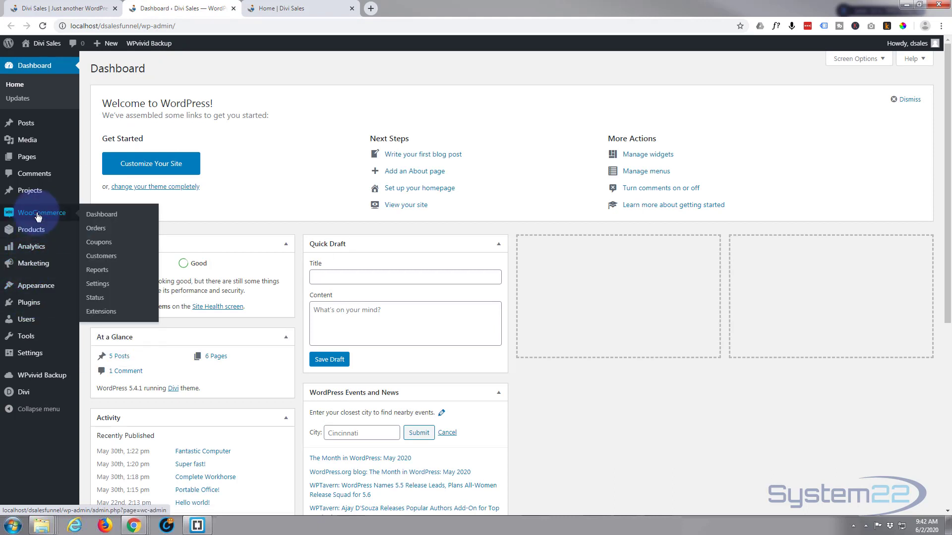
{"action": "left_click", "coordinate": [104, 287]}
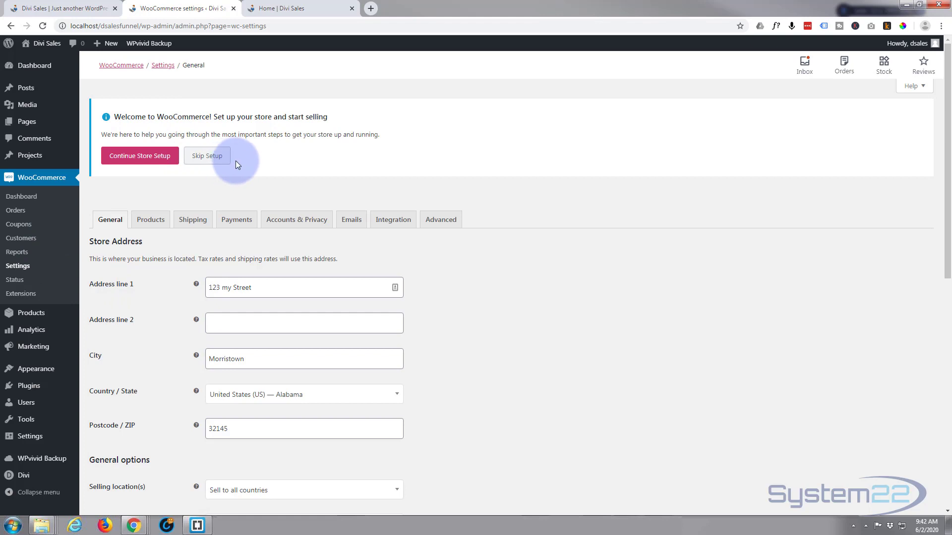
{"action": "left_click", "coordinate": [212, 158]}
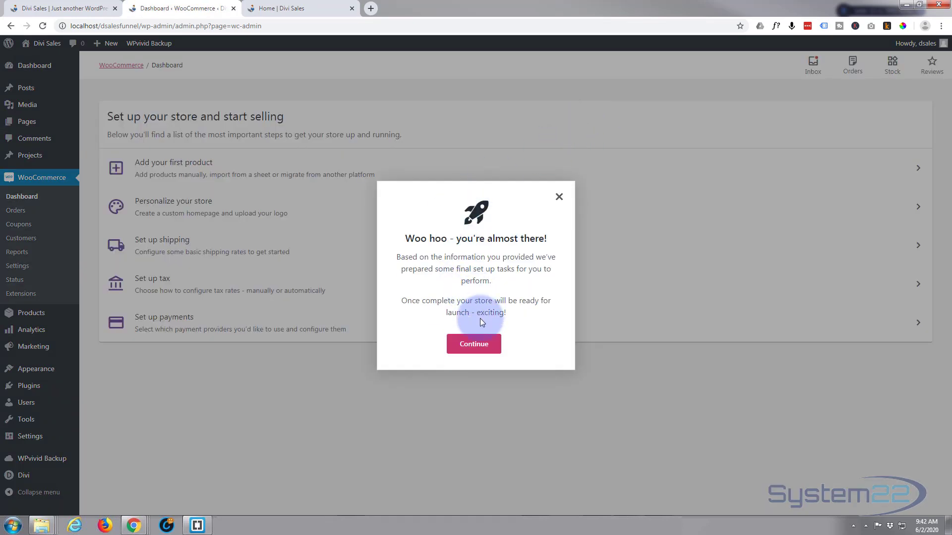
{"action": "left_click", "coordinate": [481, 349]}
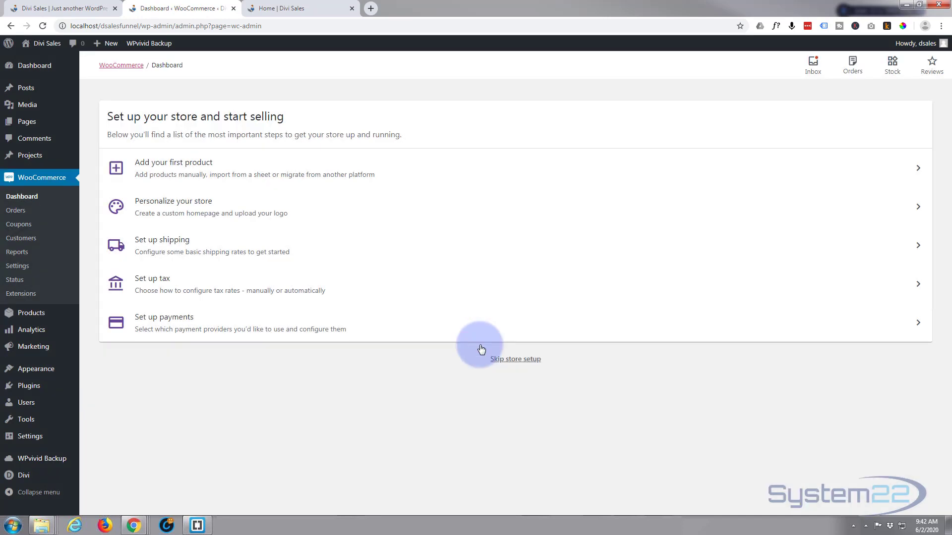